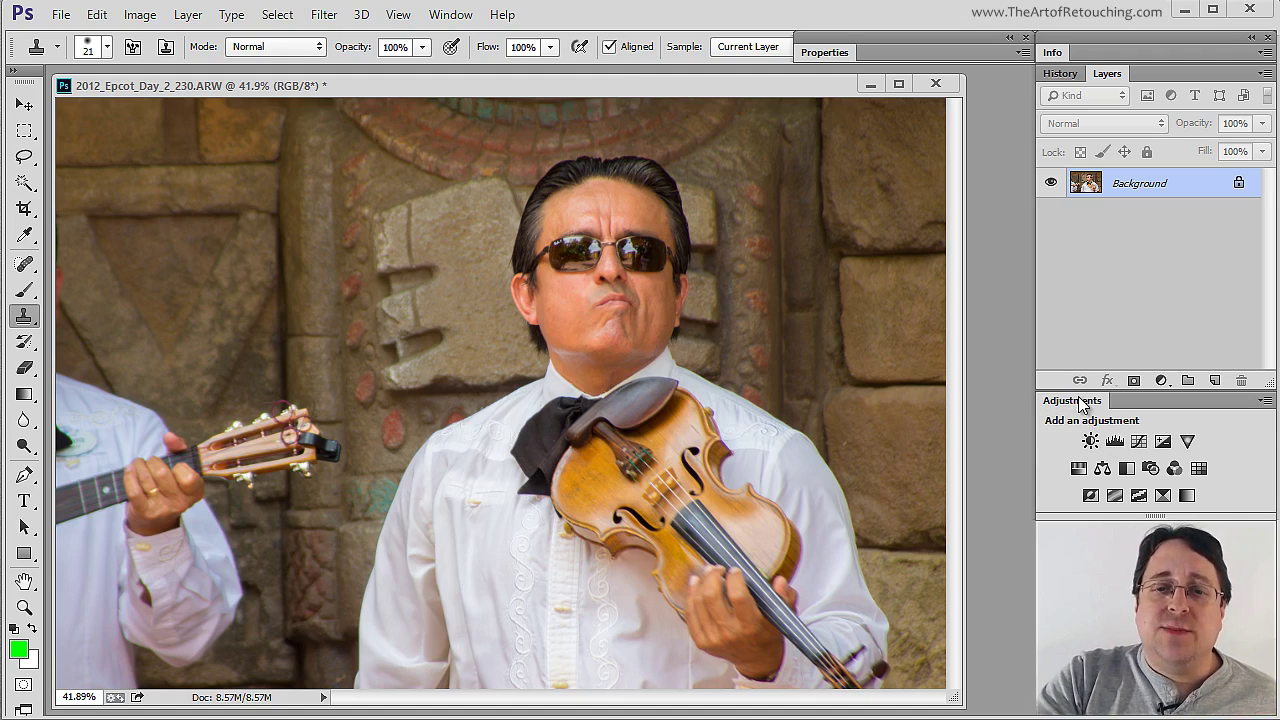
Open and dismiss the panel list and the new fill/adjustment layer menu without choosing anything.
click(438, 17)
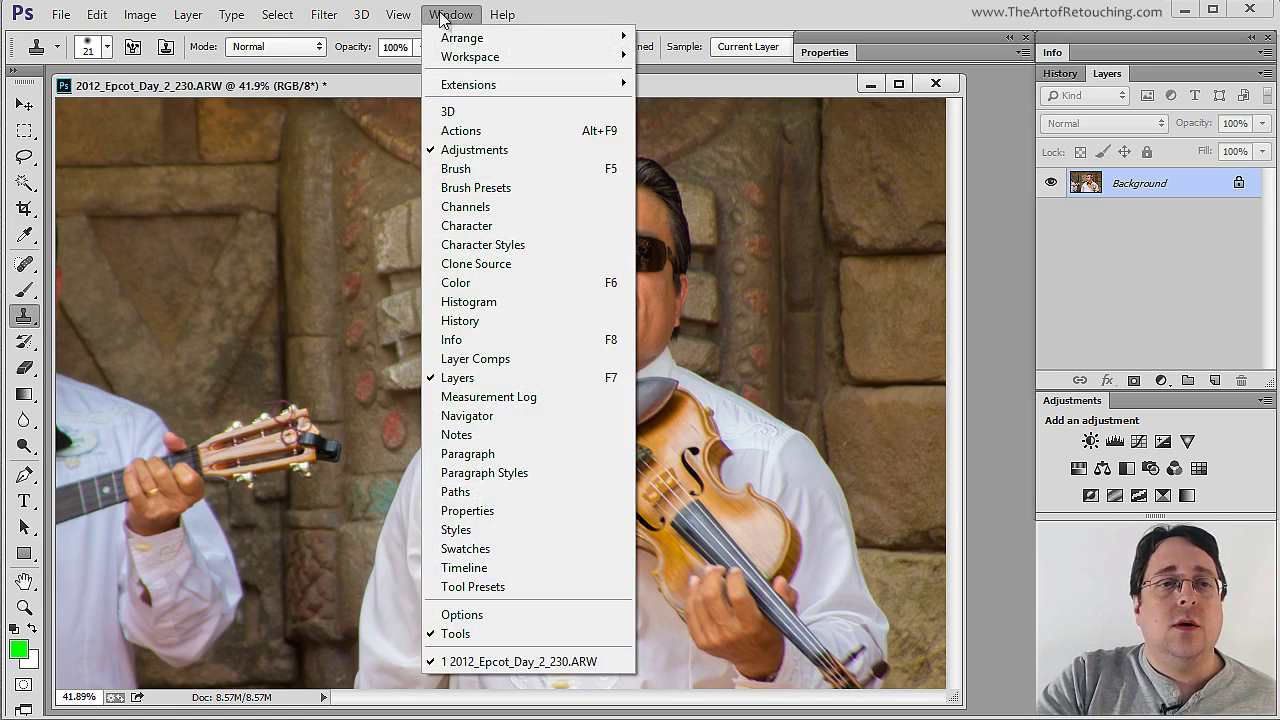
click(1163, 335)
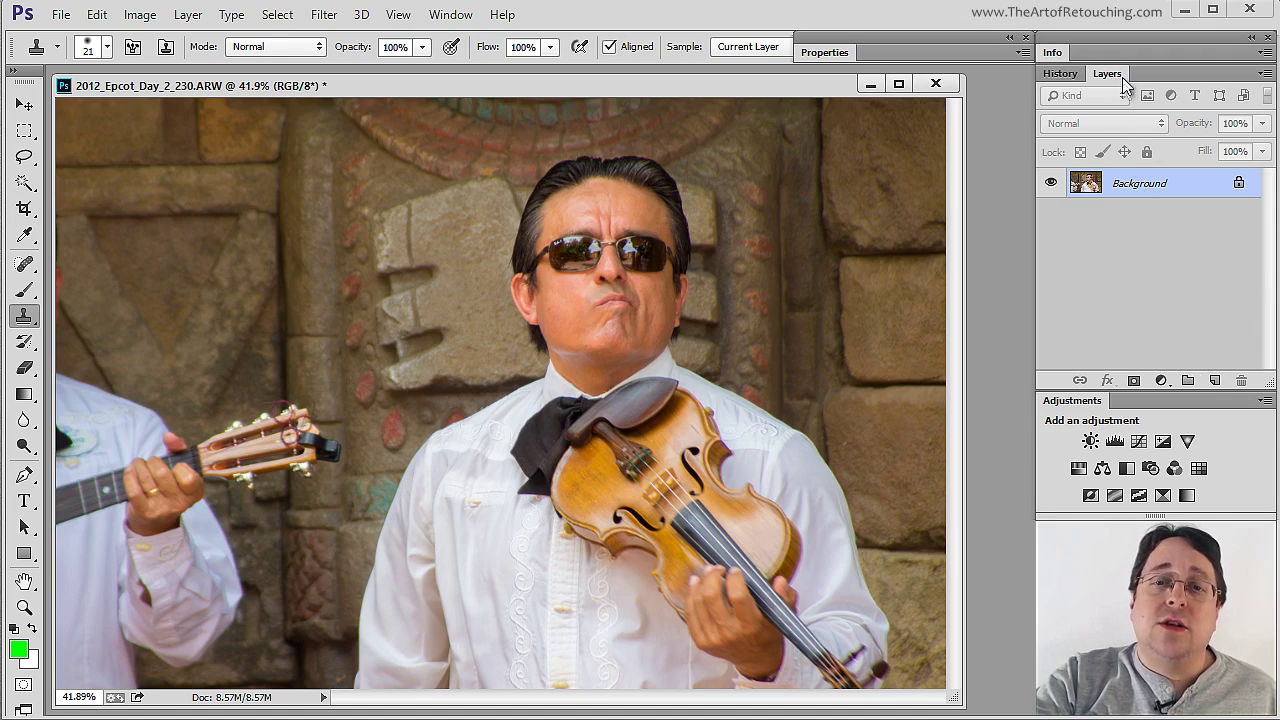
click(1161, 381)
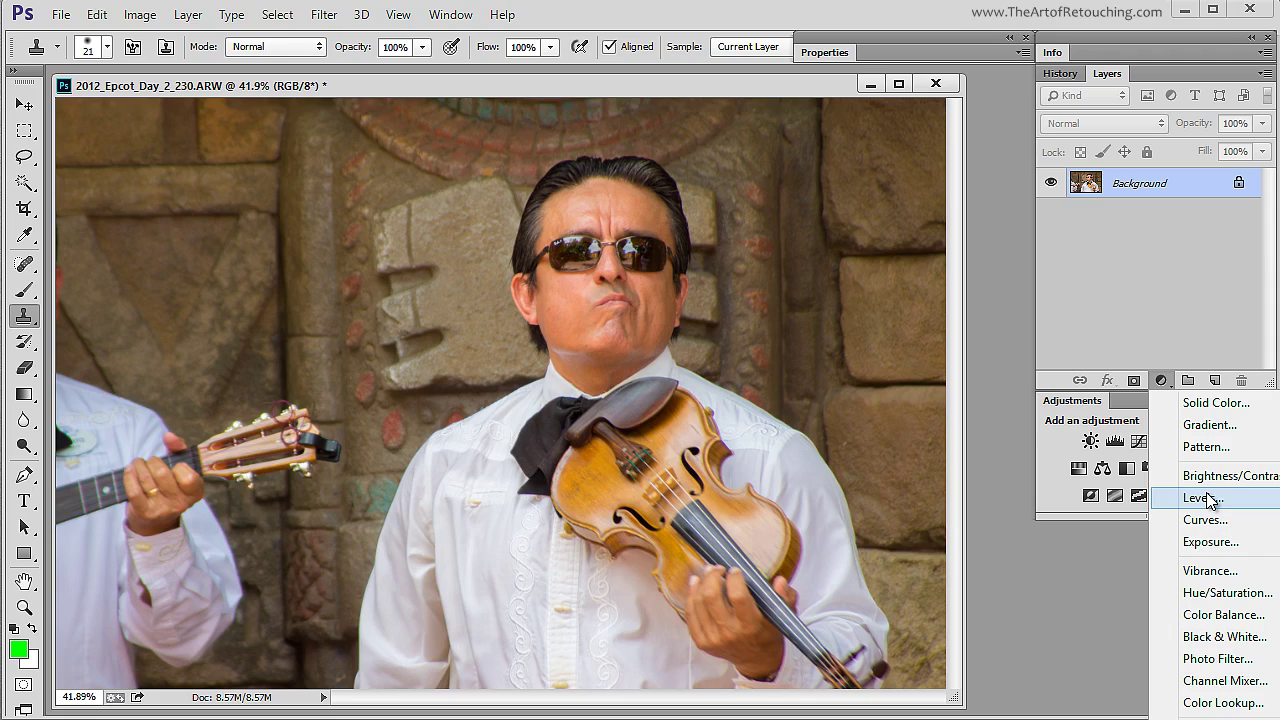
click(1165, 278)
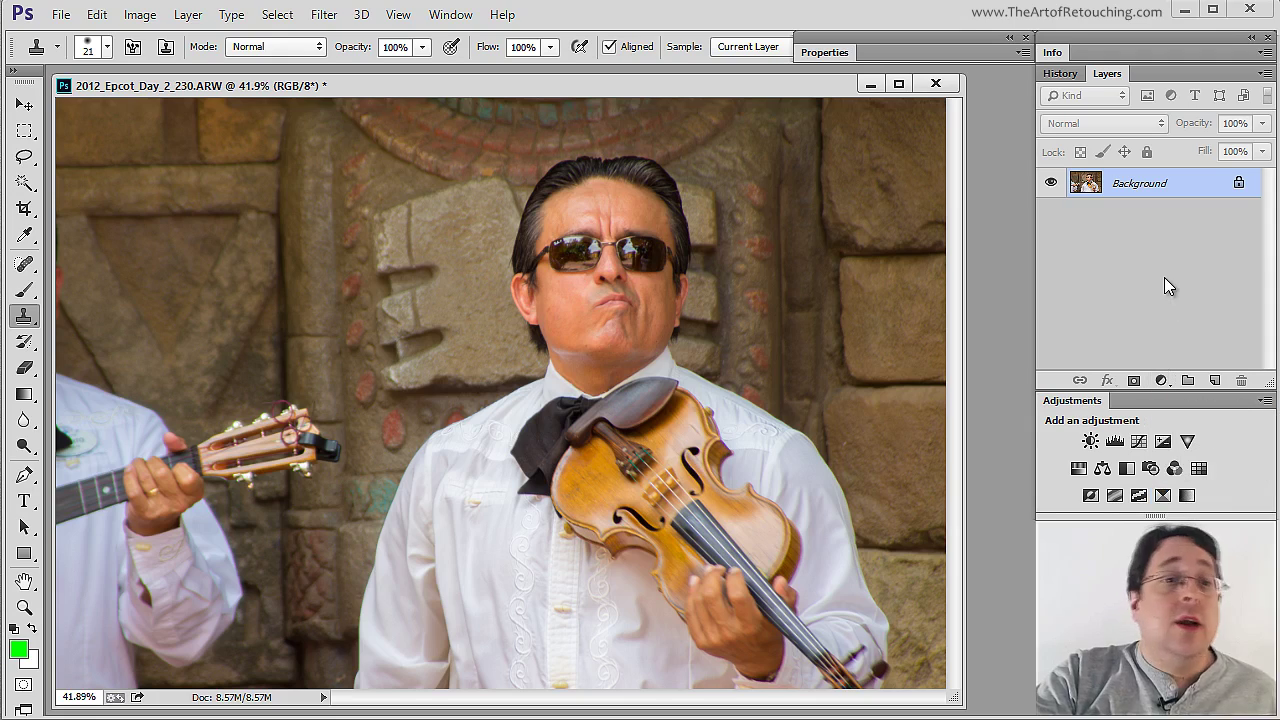
Browse Layer > New Adjustment Layer, then show Image > Adjustments with Levels listed.
click(186, 18)
mouse_move(252, 208)
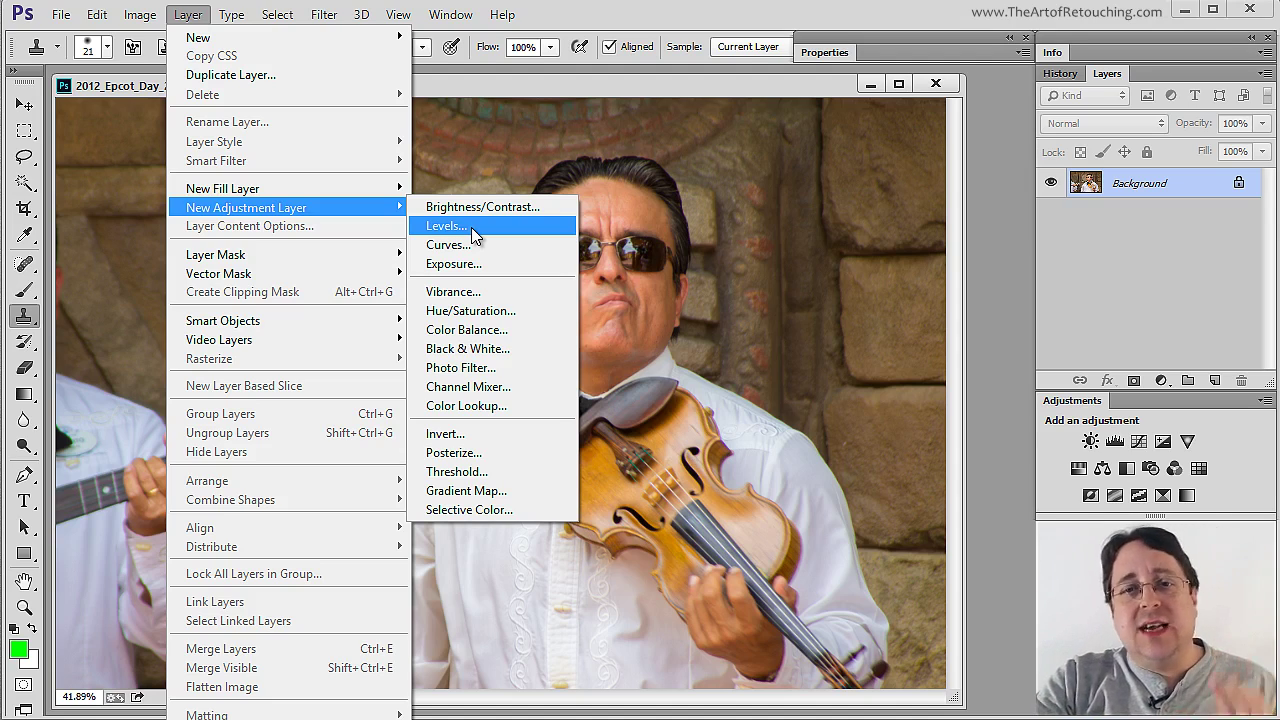
click(188, 14)
click(145, 15)
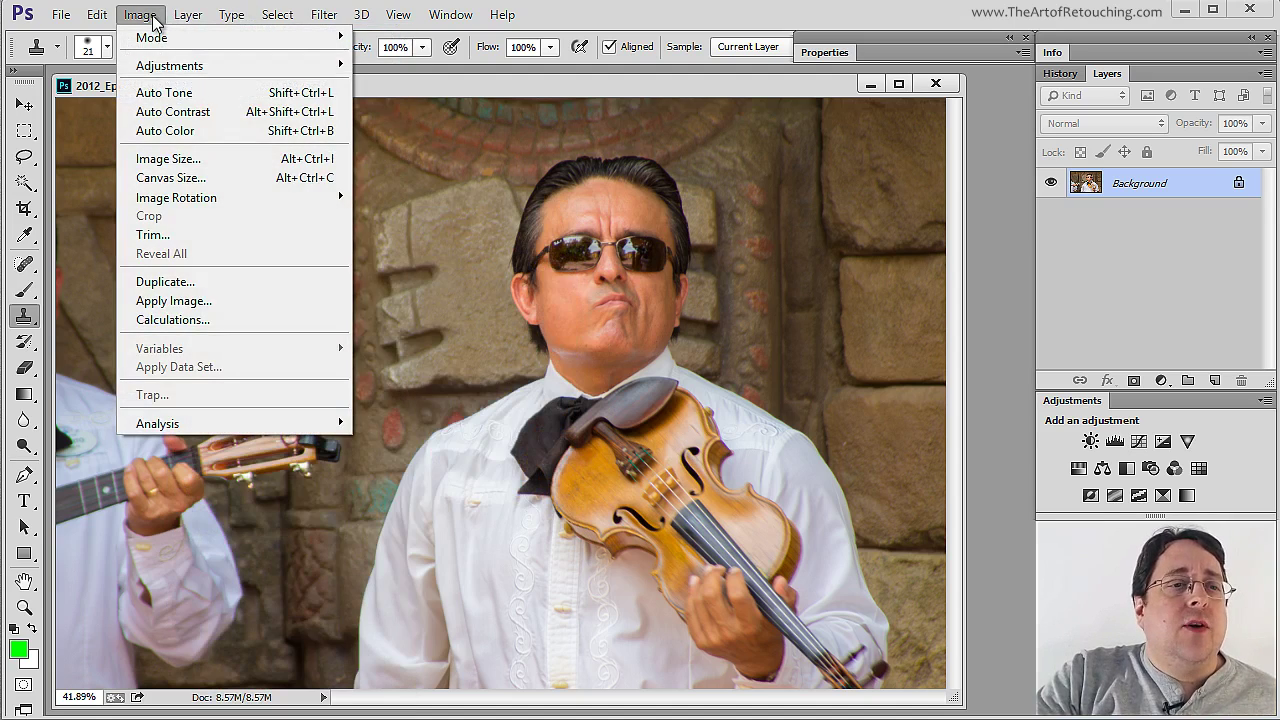
mouse_move(306, 65)
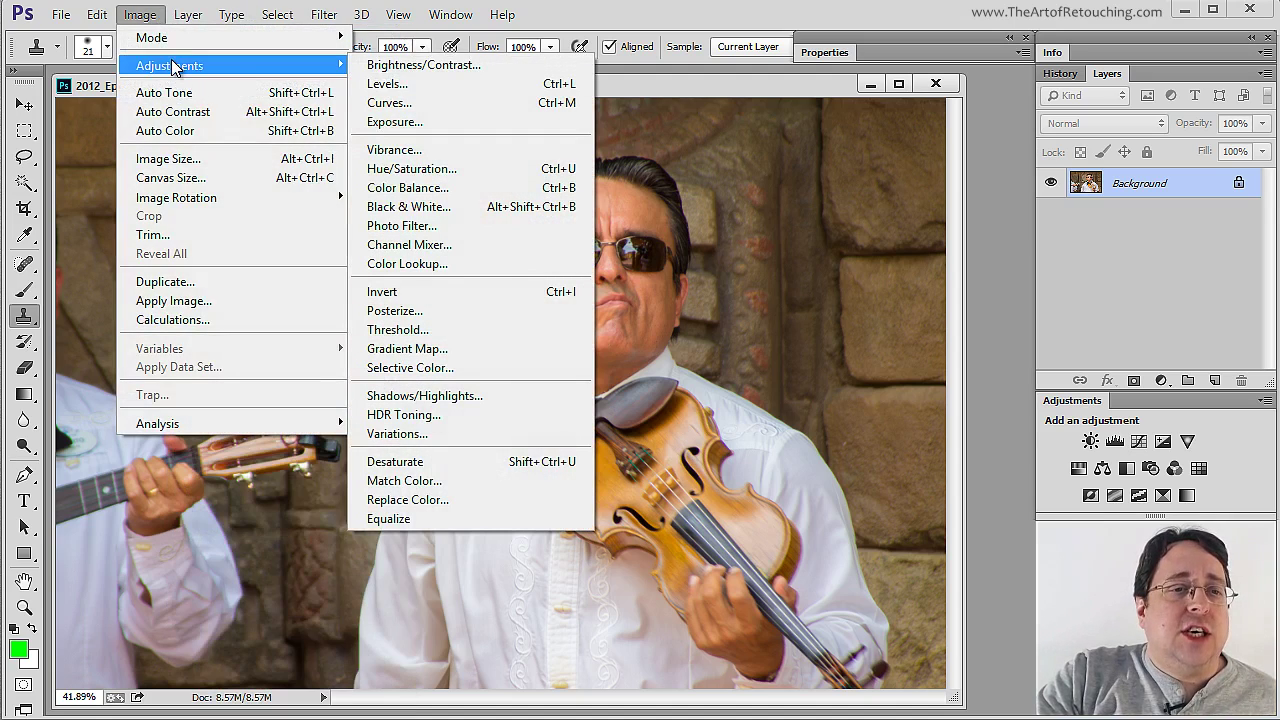
Apply Image > Adjustments > Levels directly to the Background with black input 70.
click(432, 83)
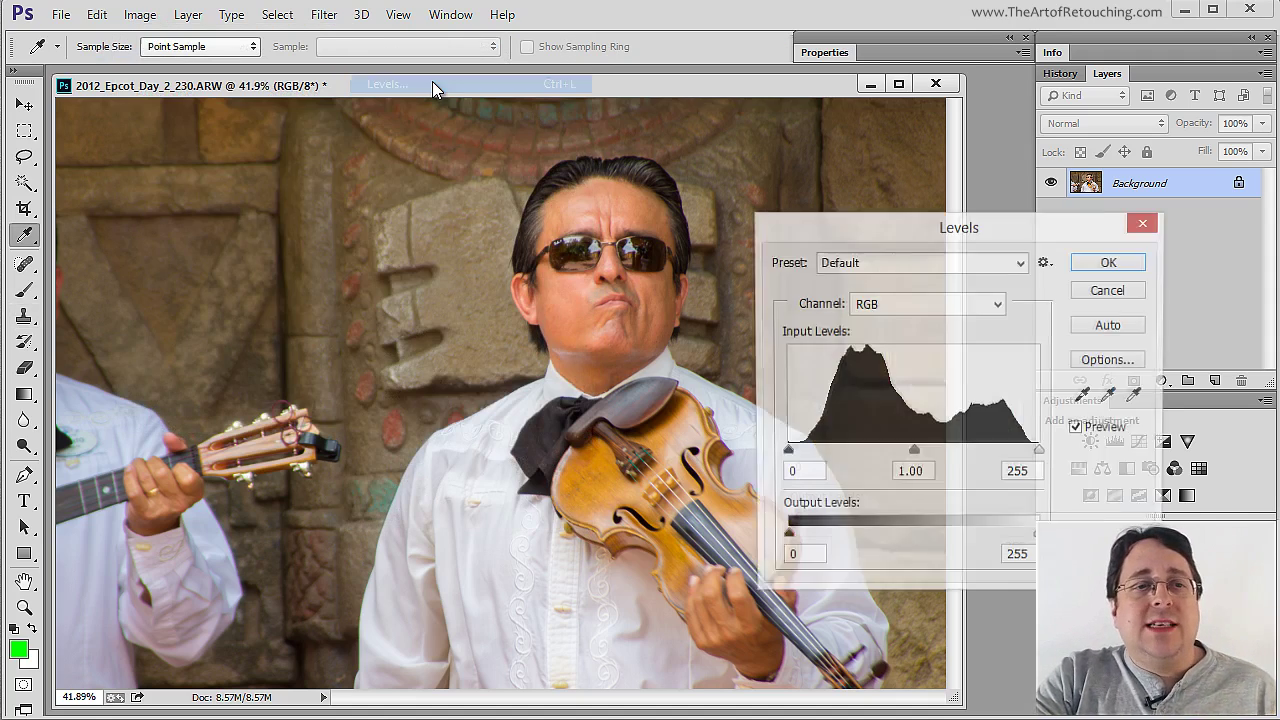
drag(787, 452, 854, 452)
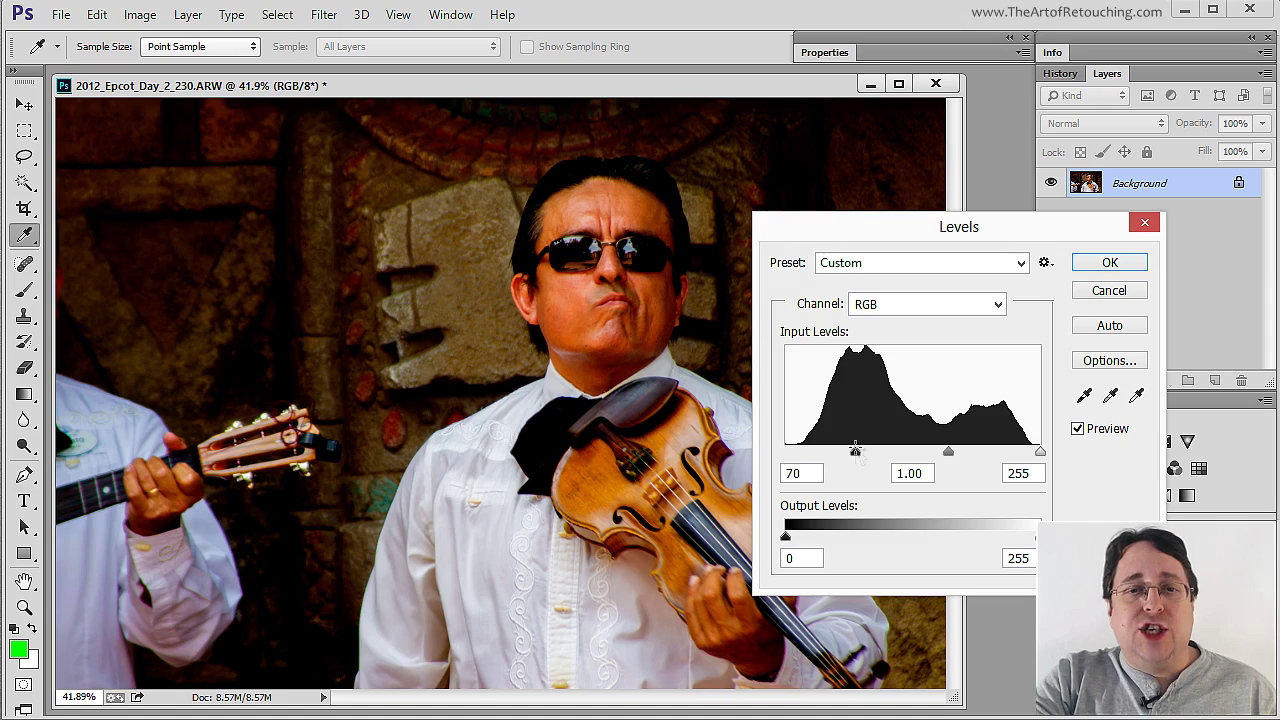
key(s)
click(1108, 262)
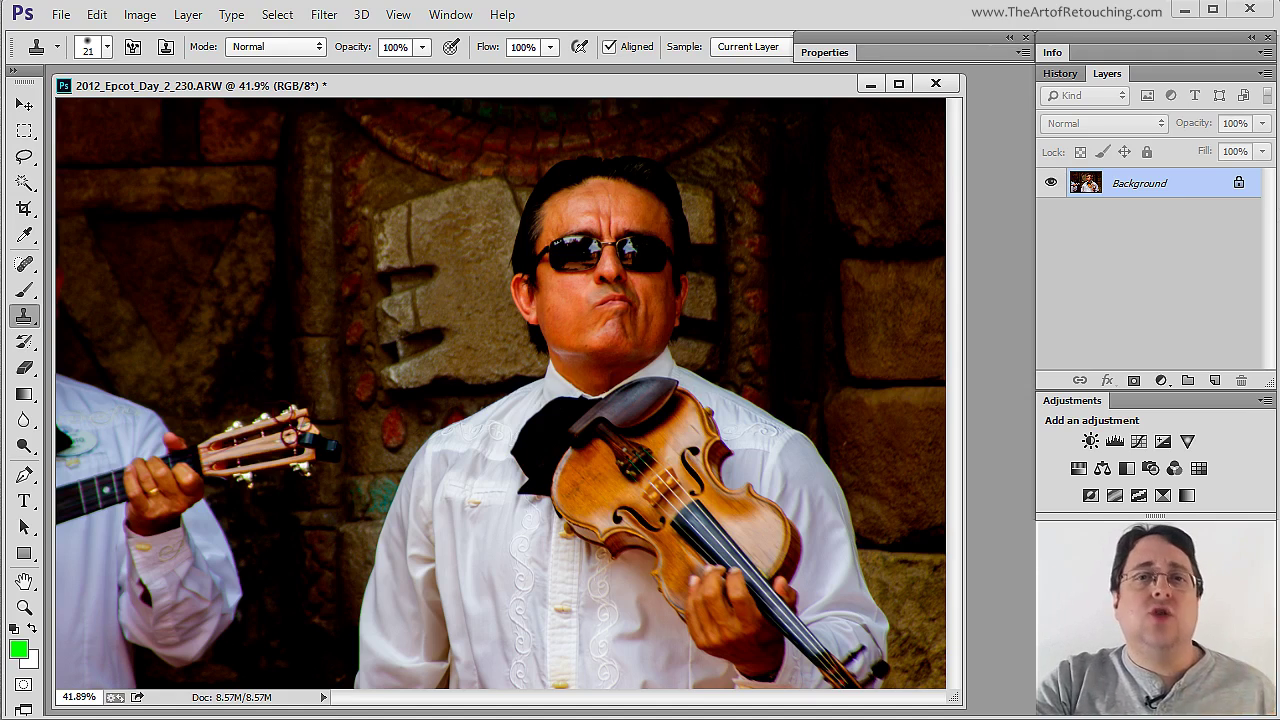
Undo the direct Levels change and add a Levels adjustment layer from the Adjustments panel.
click(97, 14)
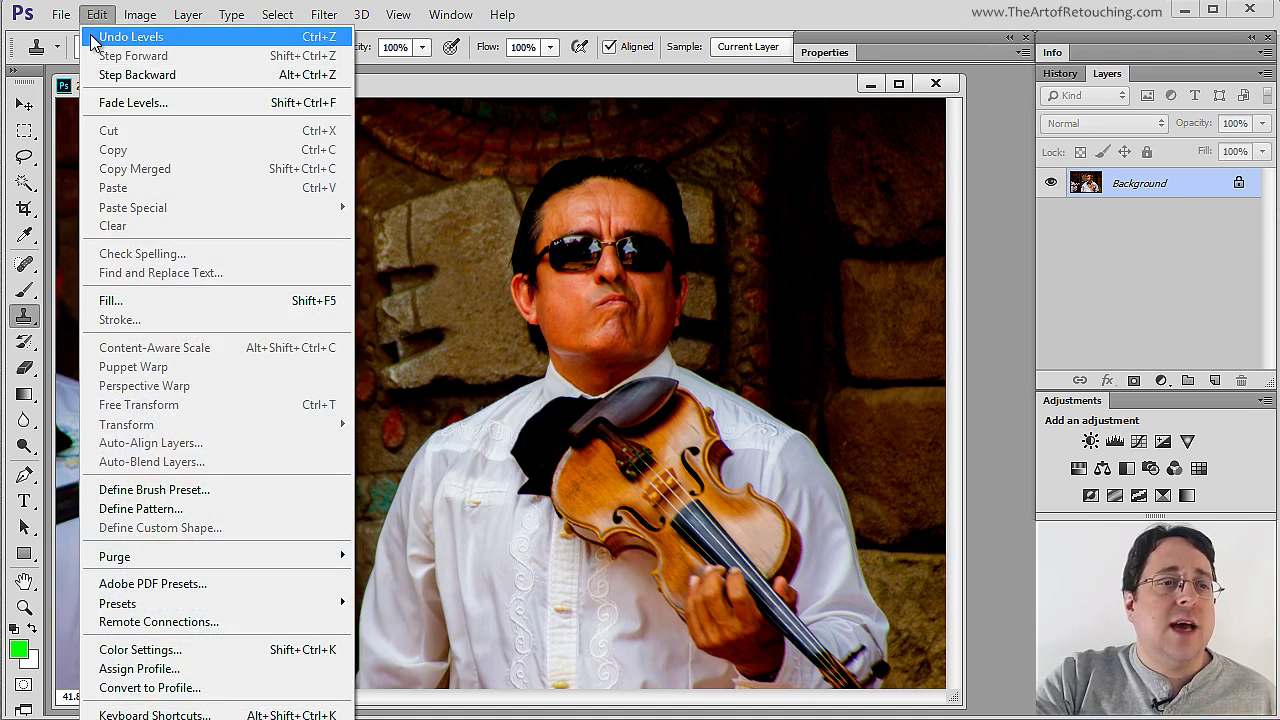
click(92, 37)
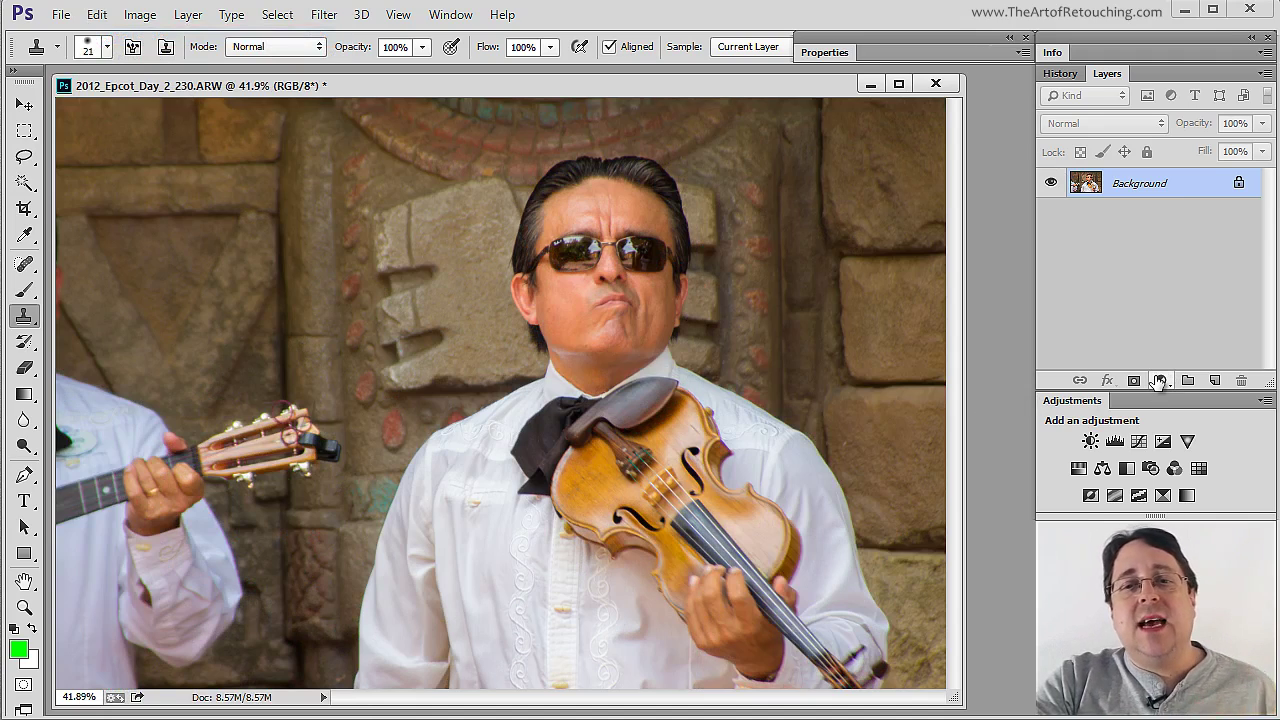
click(1115, 441)
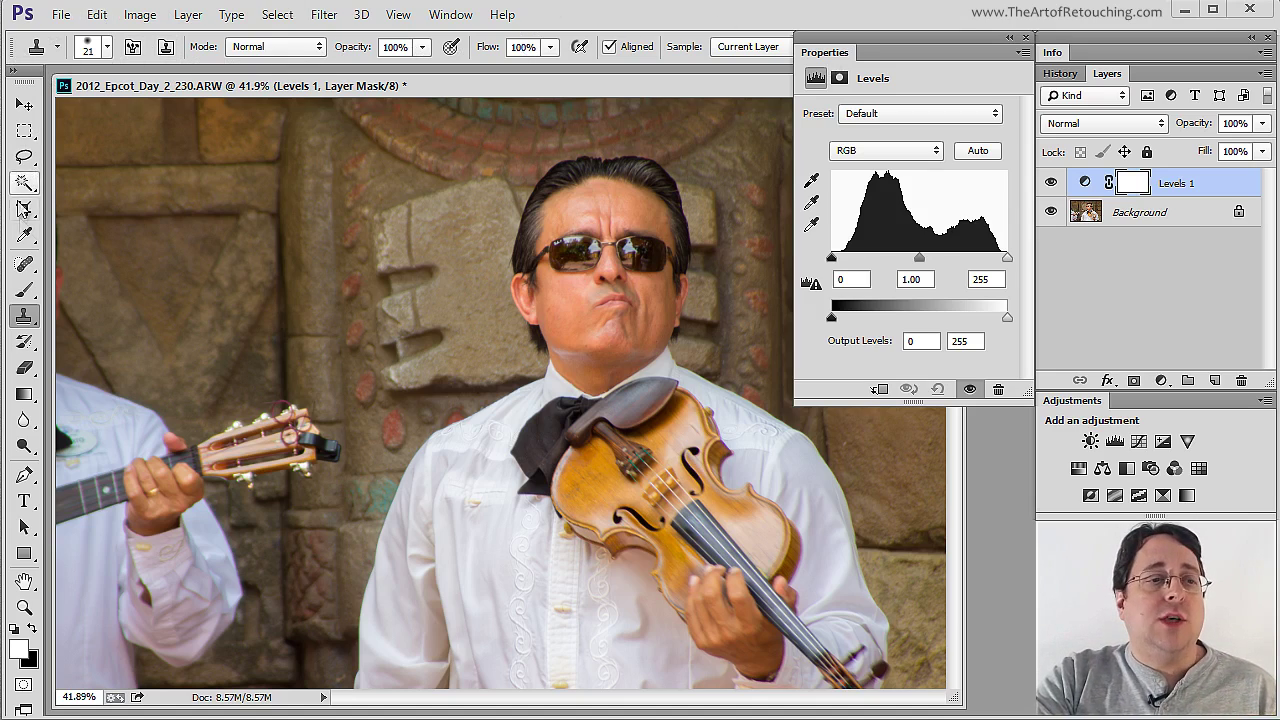
Switch between the Eyedropper, Crop and Brush tools.
click(28, 240)
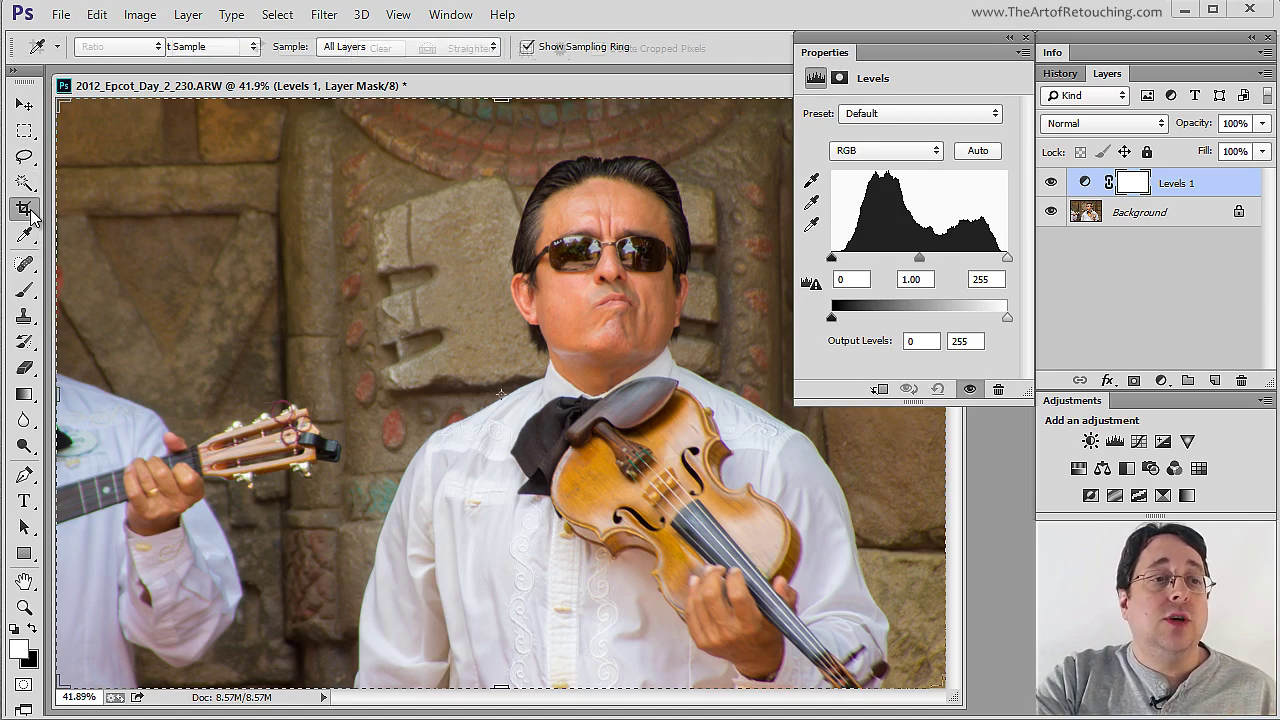
click(24, 208)
click(26, 290)
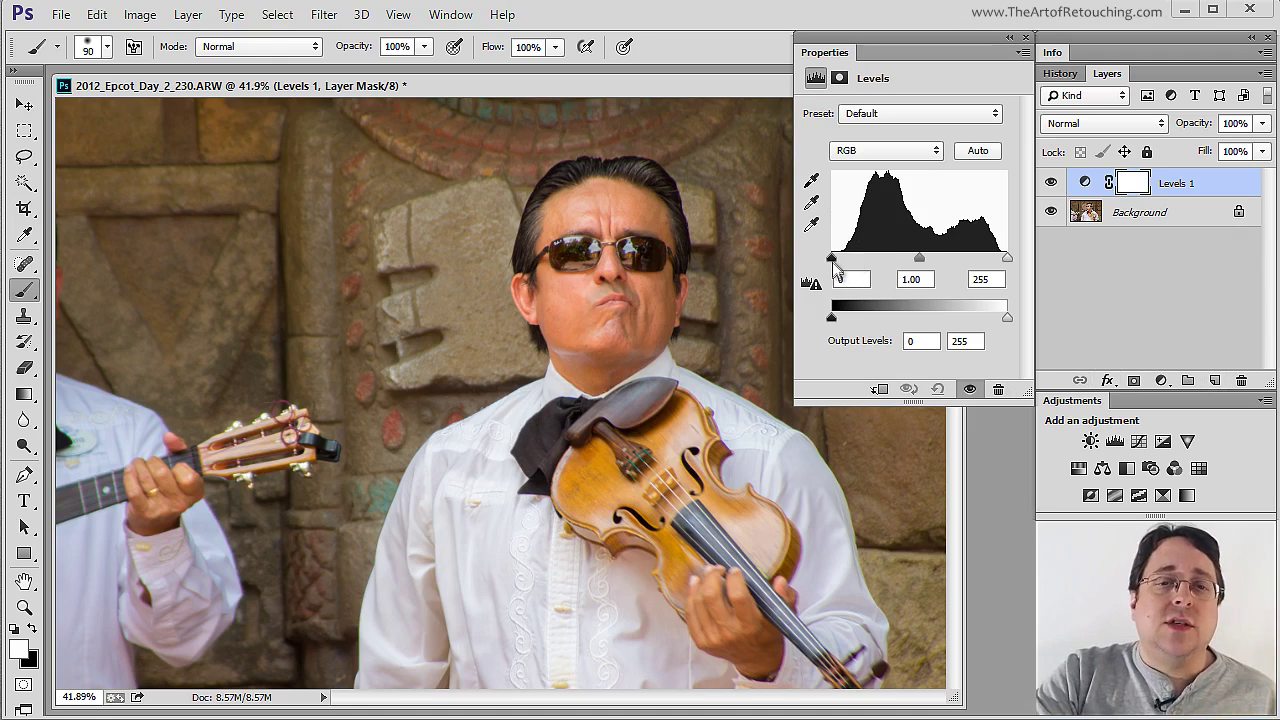
Try a Levels 1 black input of 84, then undo it back to 0.
drag(831, 258, 889, 258)
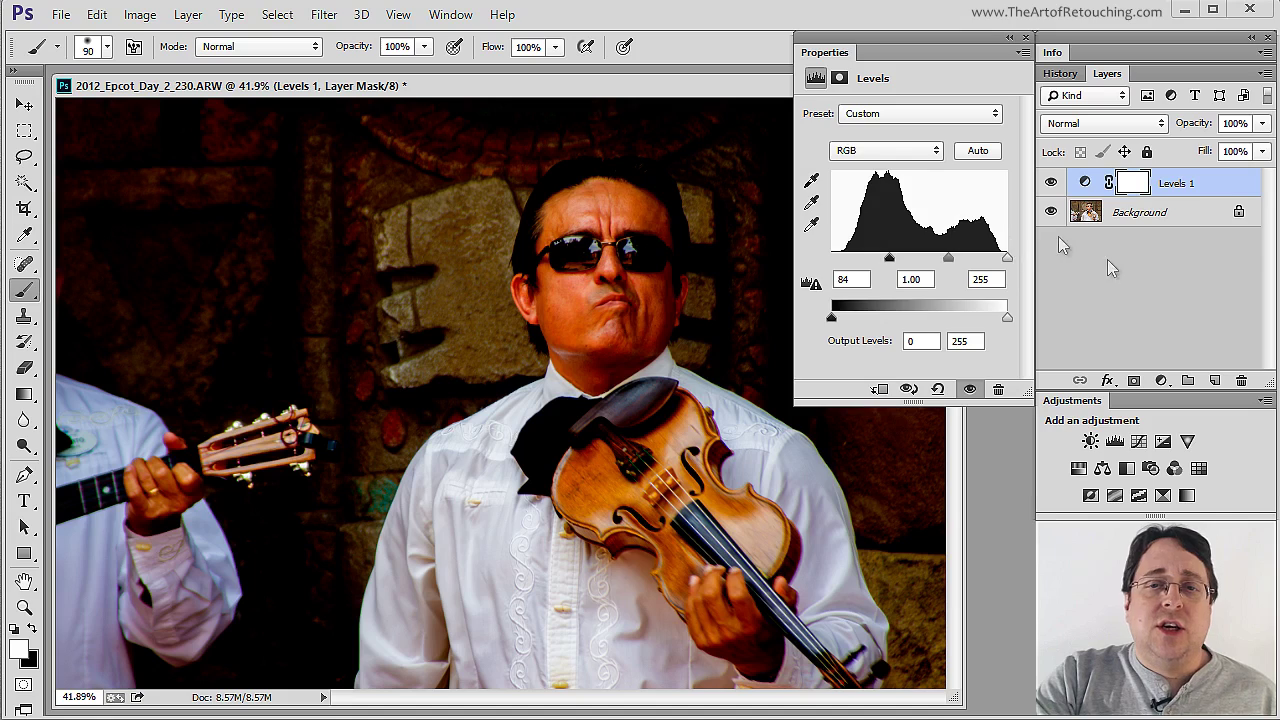
click(1140, 278)
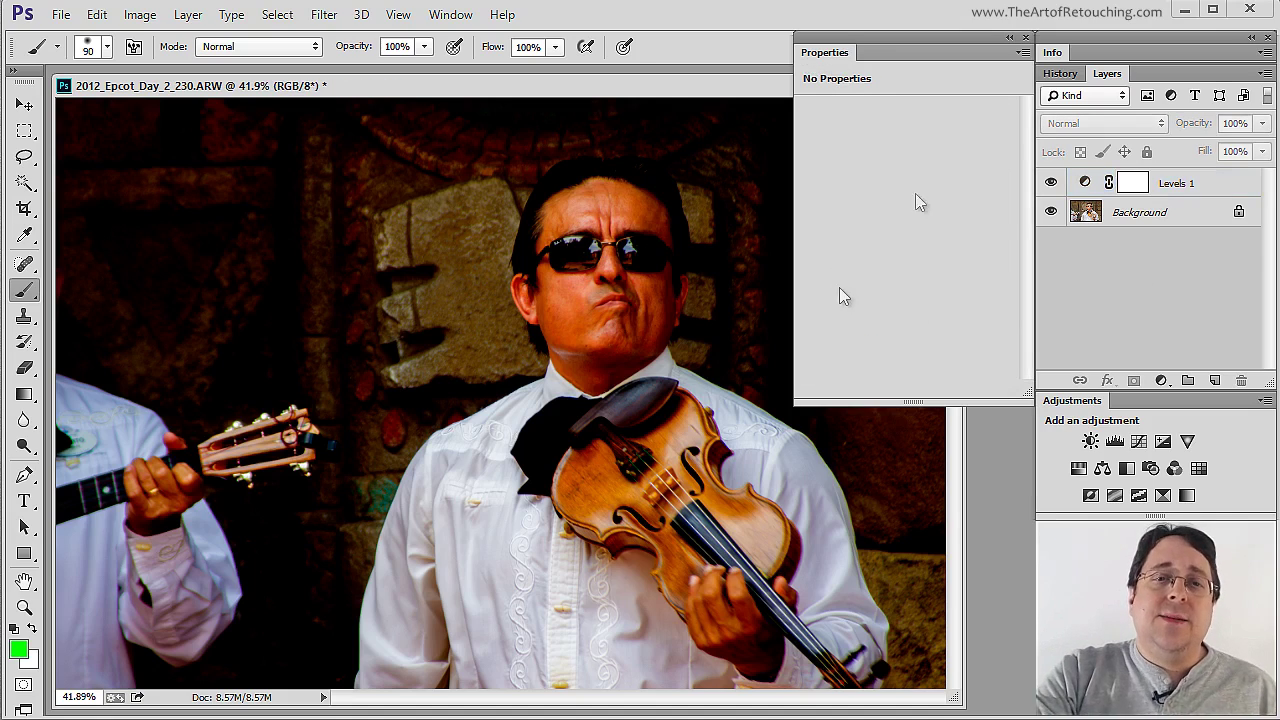
click(1236, 193)
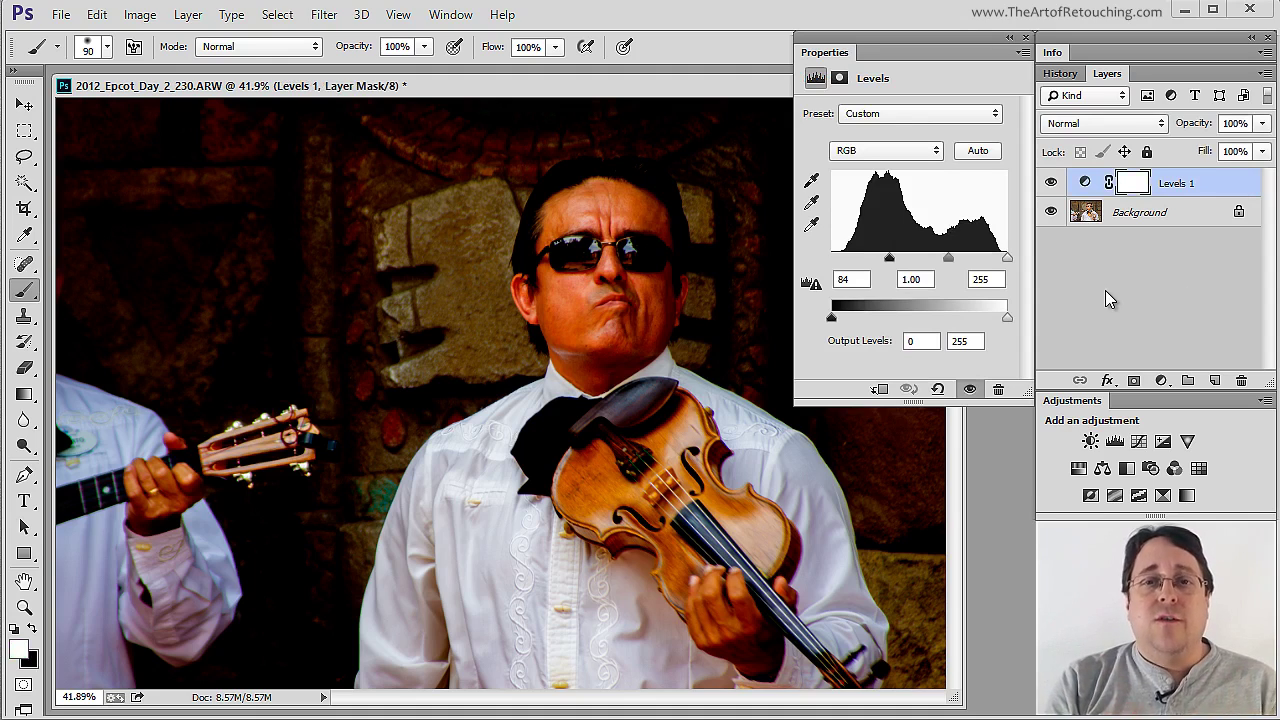
key(ctrl+z)
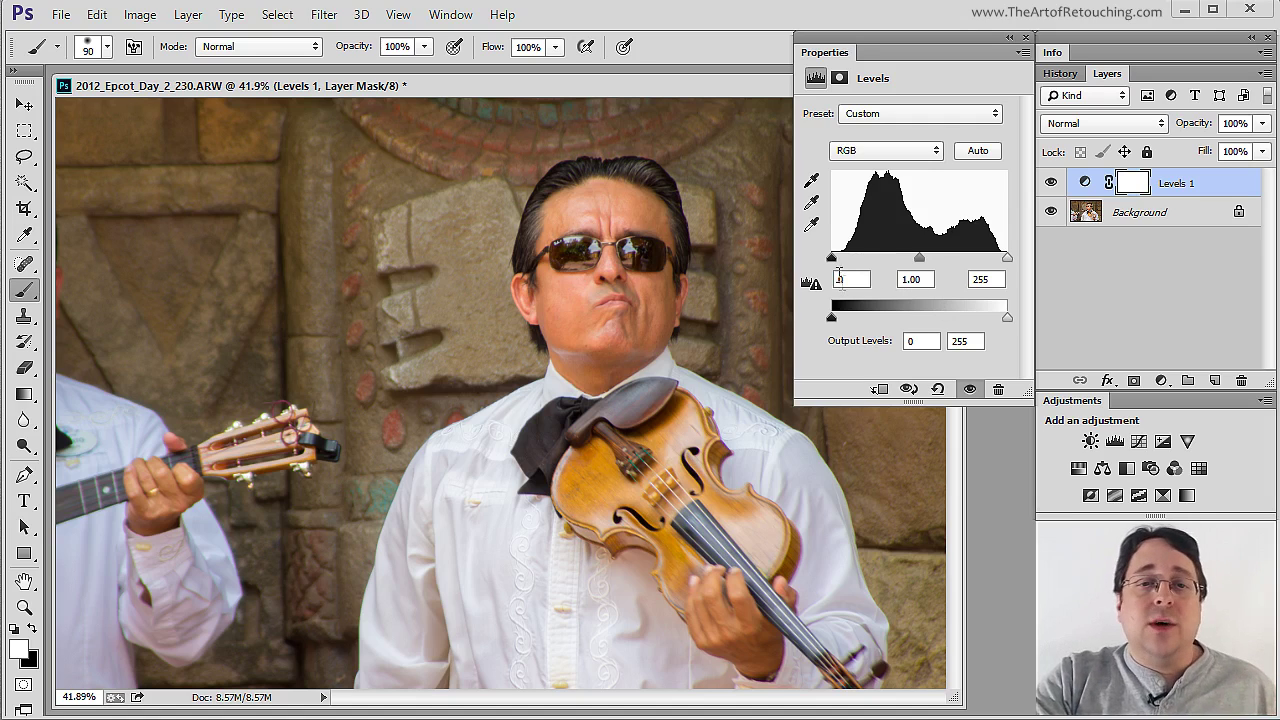
drag(830, 260, 1005, 262)
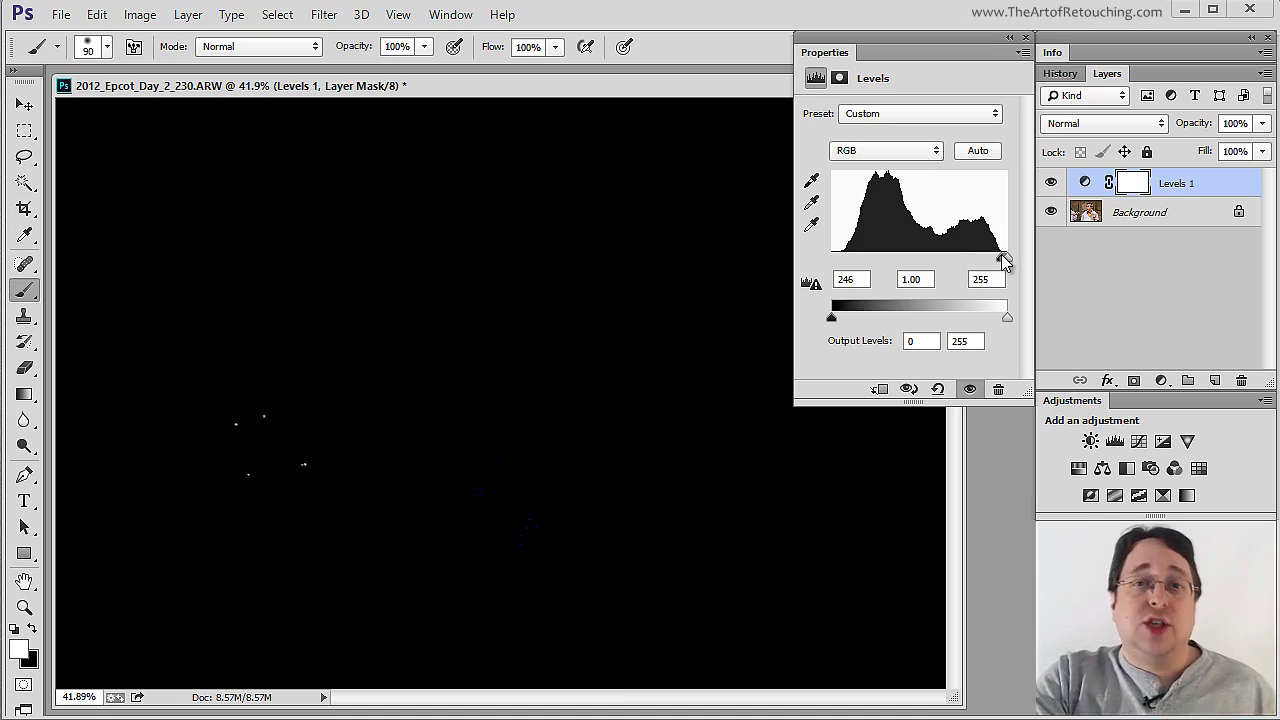
drag(1005, 262, 818, 262)
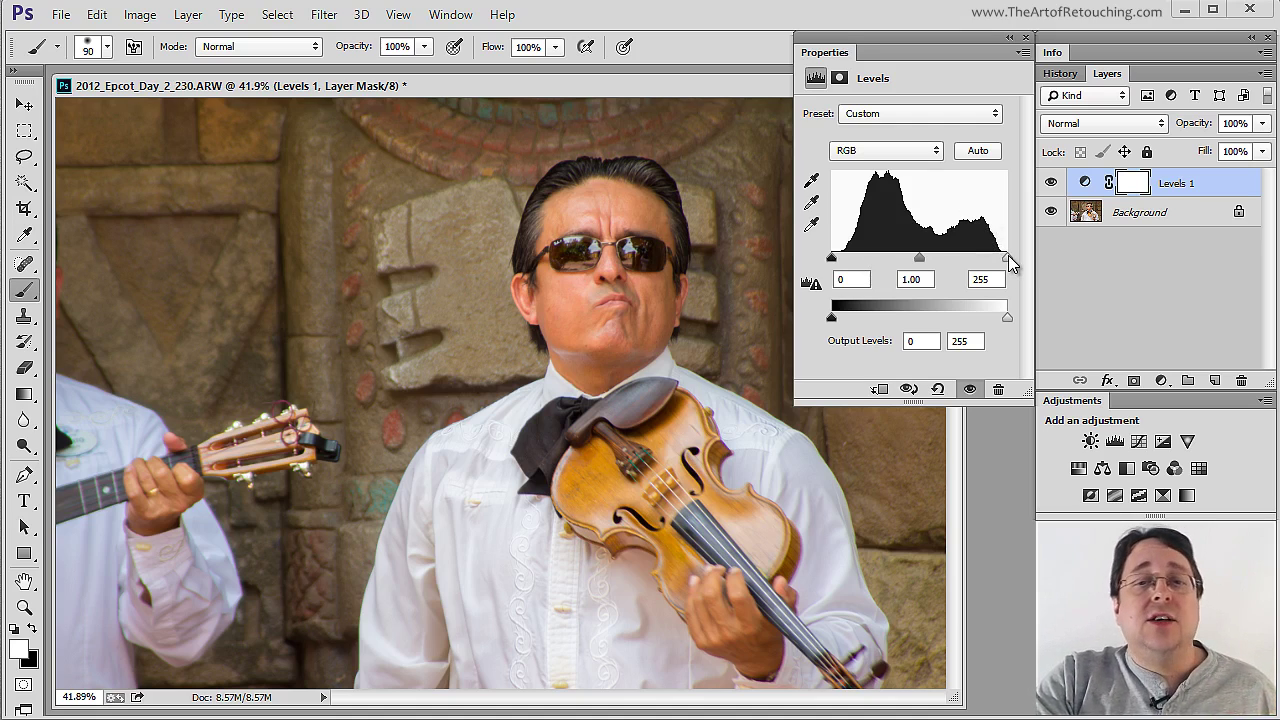
drag(1008, 256, 957, 268)
drag(940, 280, 829, 277)
key(ctrl+z)
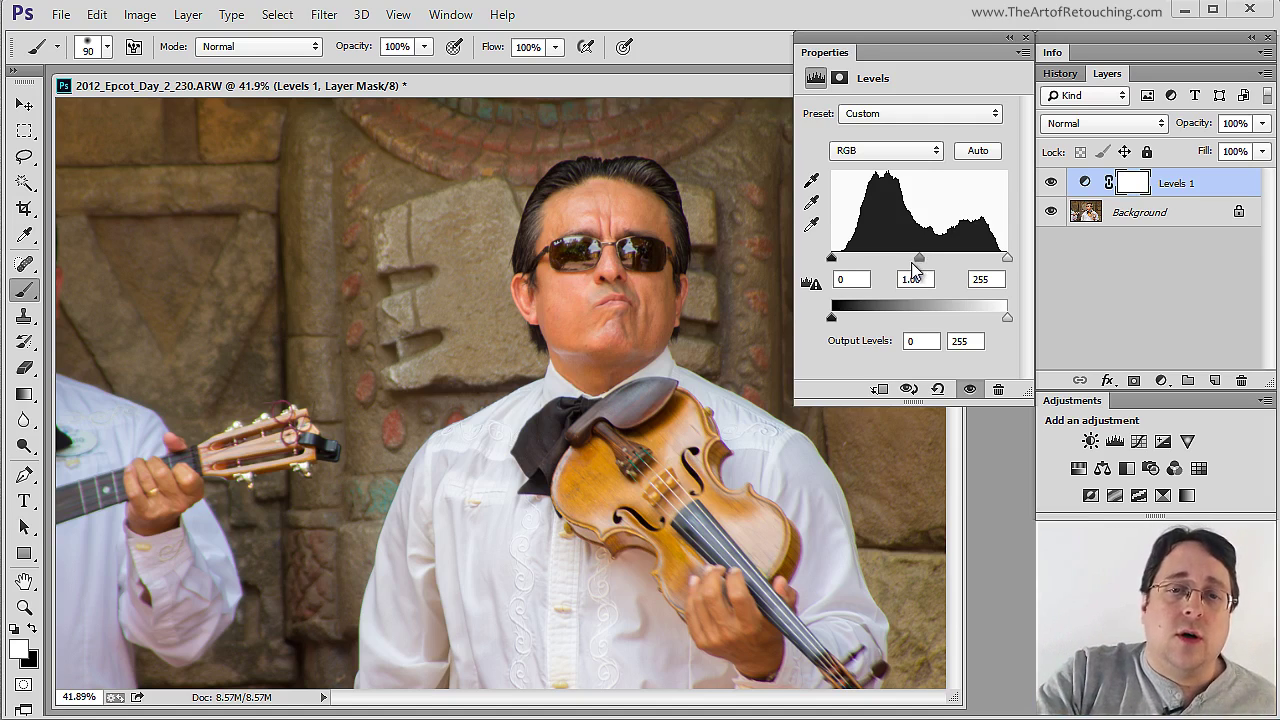
drag(921, 260, 973, 264)
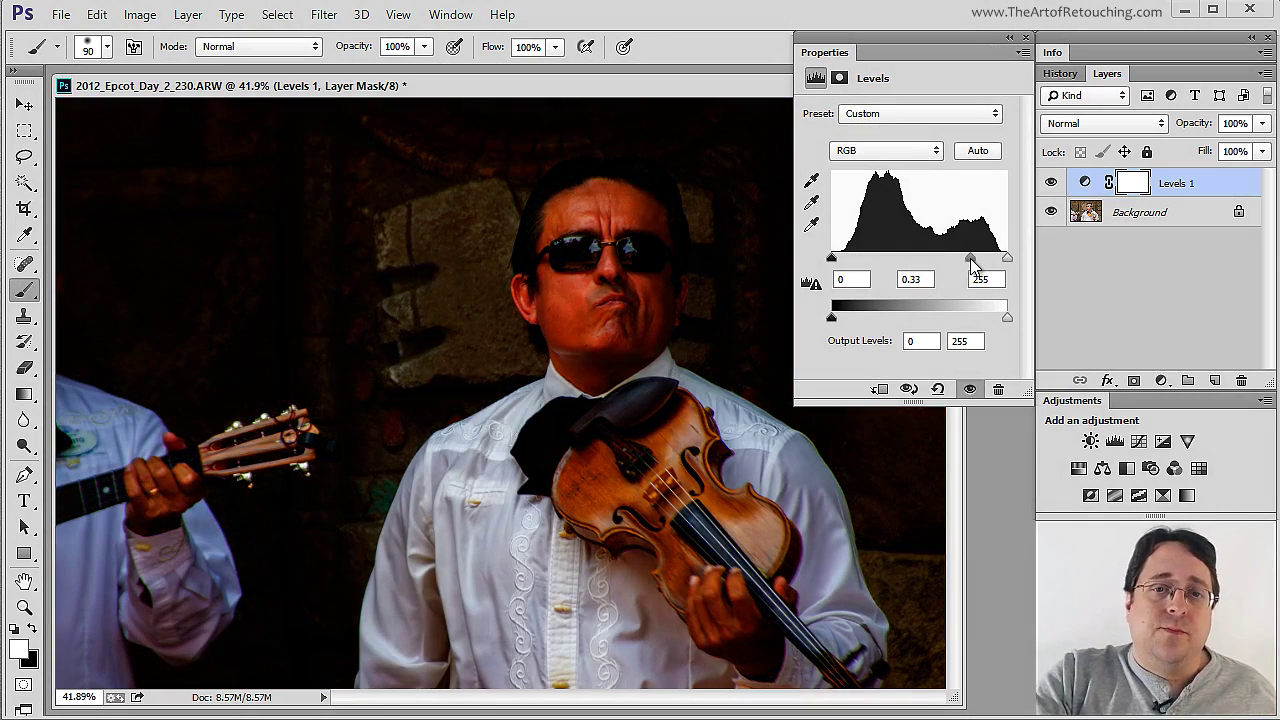
key(ctrl+z)
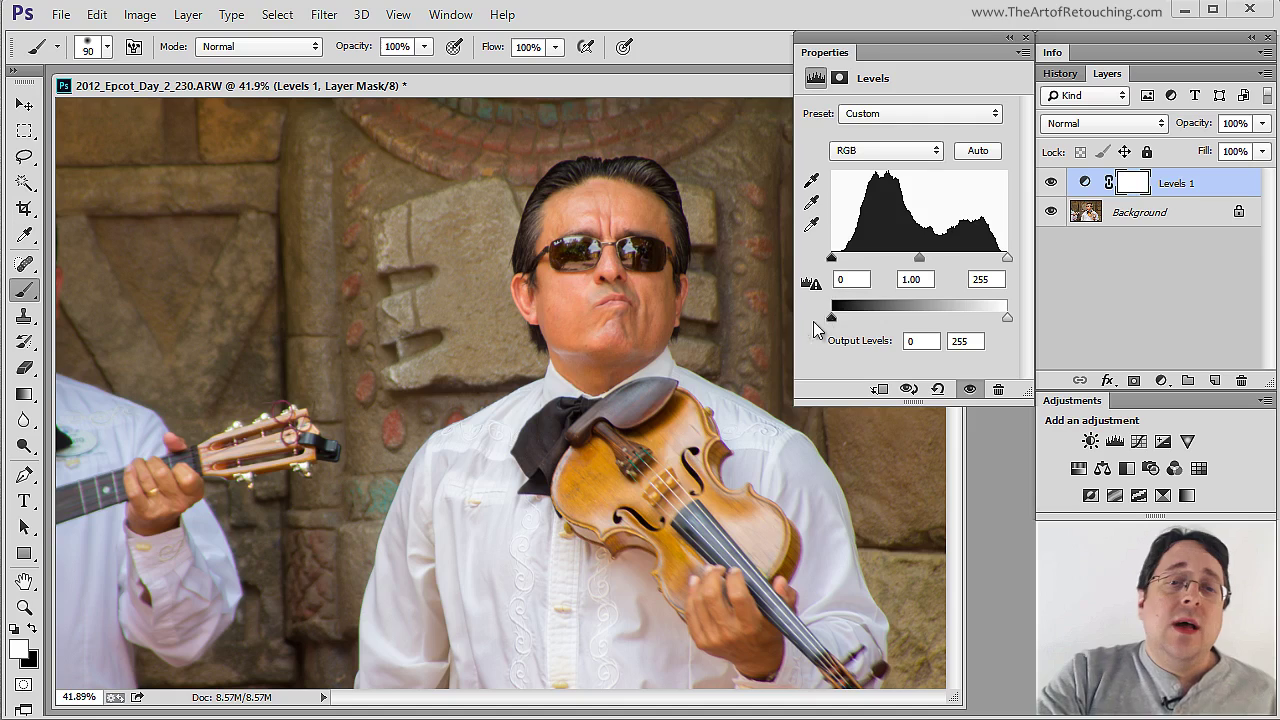
Try nudging the black and white input points, then reset Levels 1 to neutral.
drag(831, 259, 848, 262)
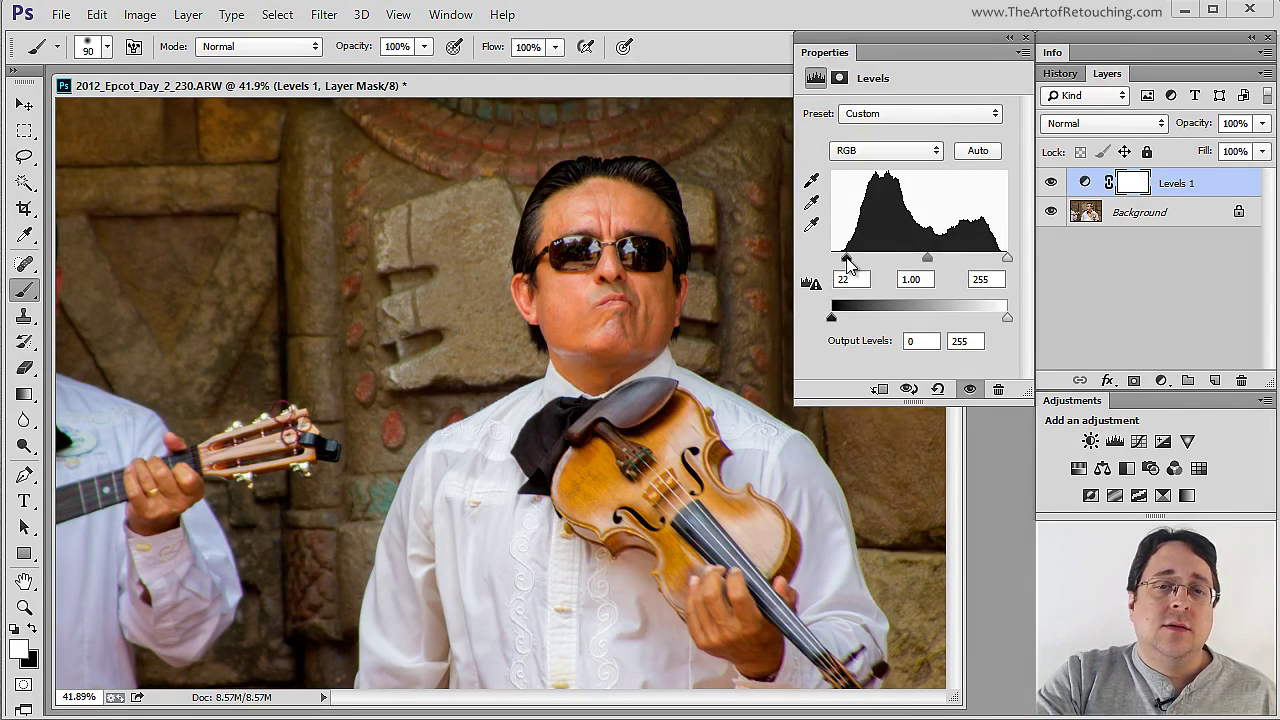
drag(1008, 258, 998, 265)
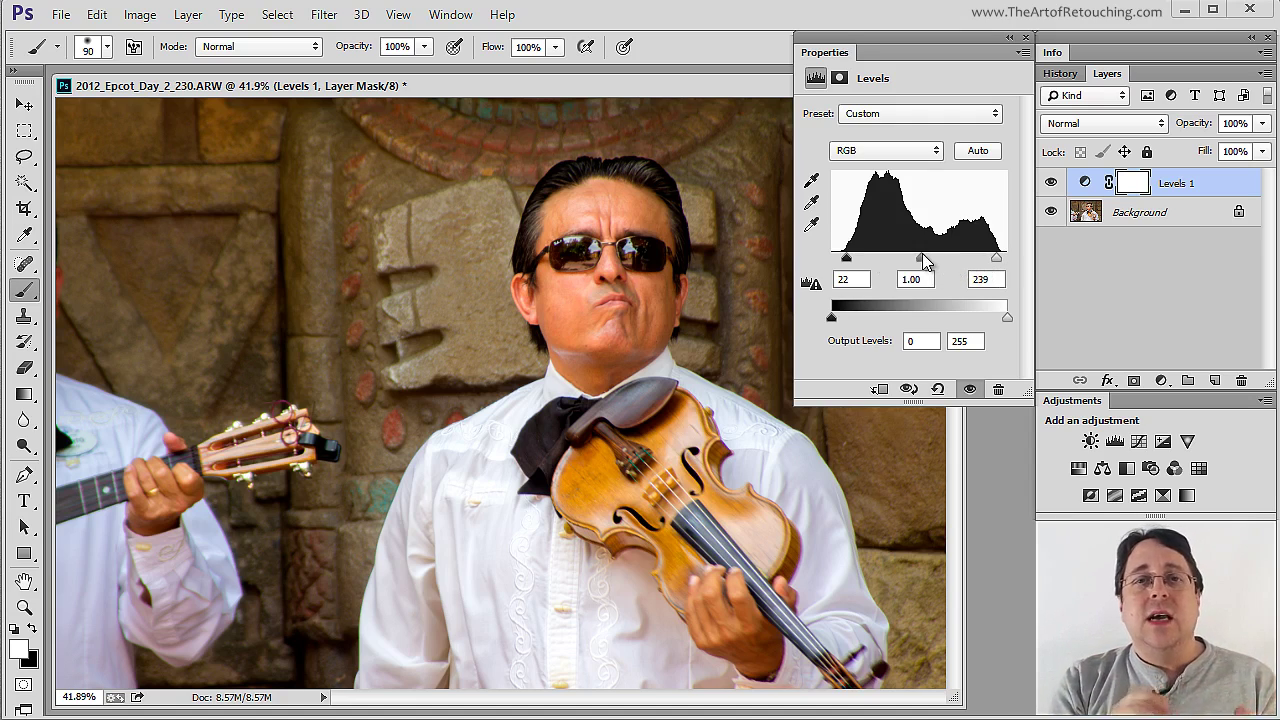
key(backslash)
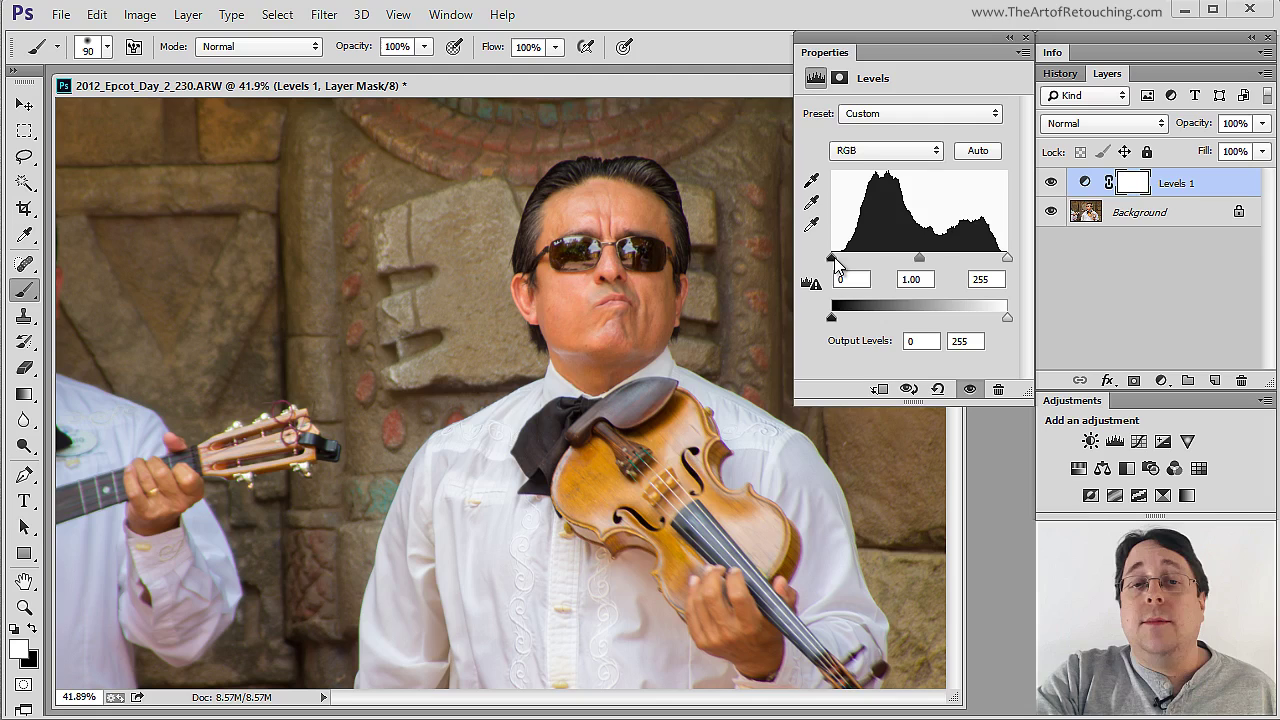
Set black input to 14 and white input to 243, then zoom into the white shirt.
drag(834, 258, 841, 260)
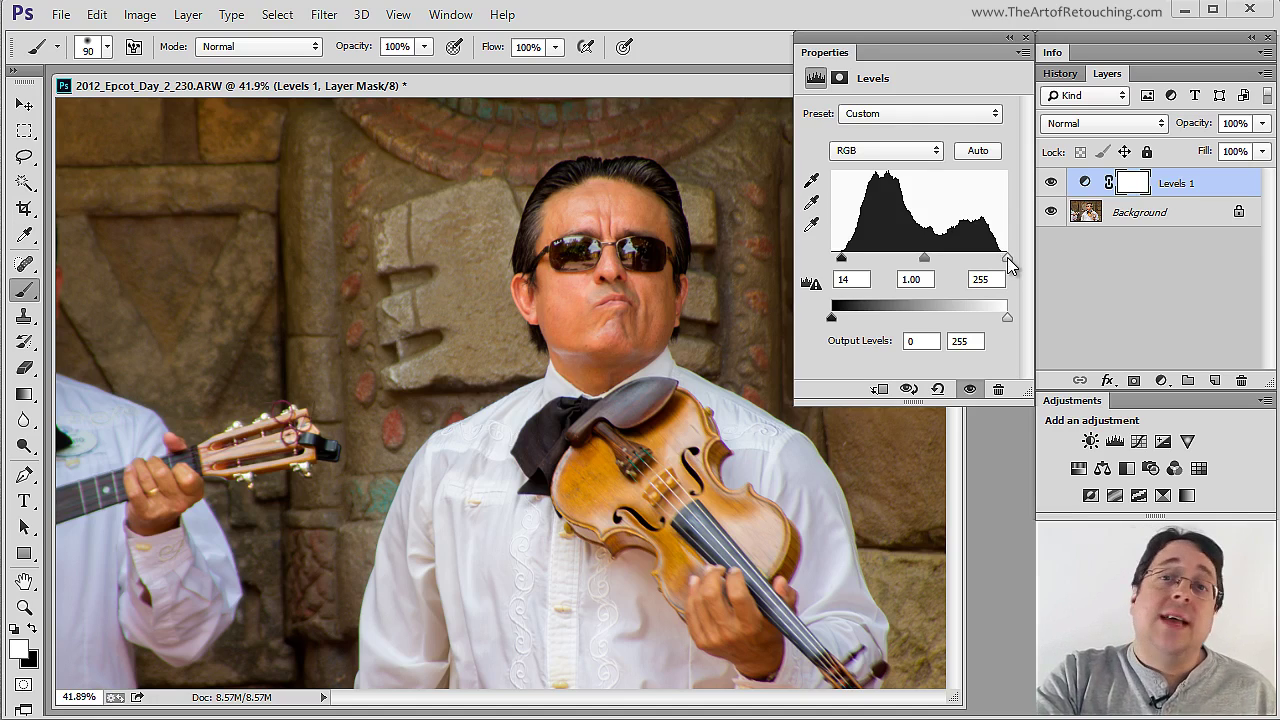
drag(1008, 259, 999, 259)
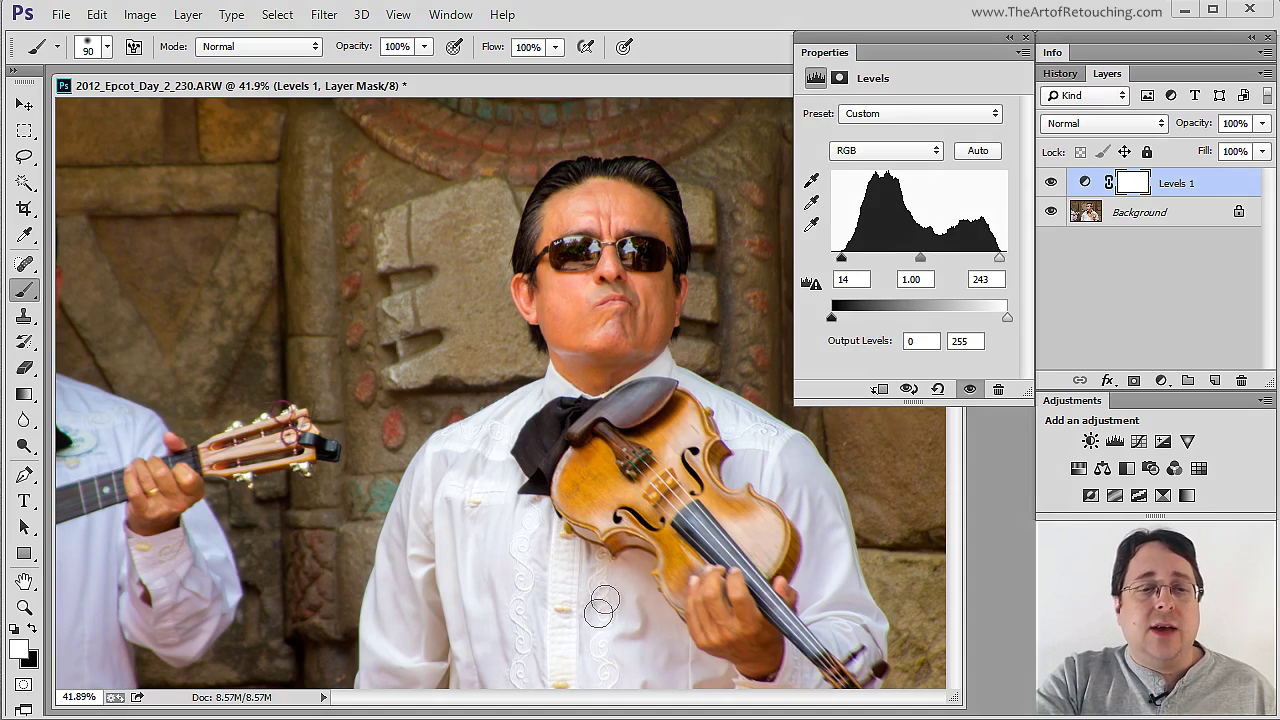
key(ctrl+space)
drag(445, 490, 671, 620)
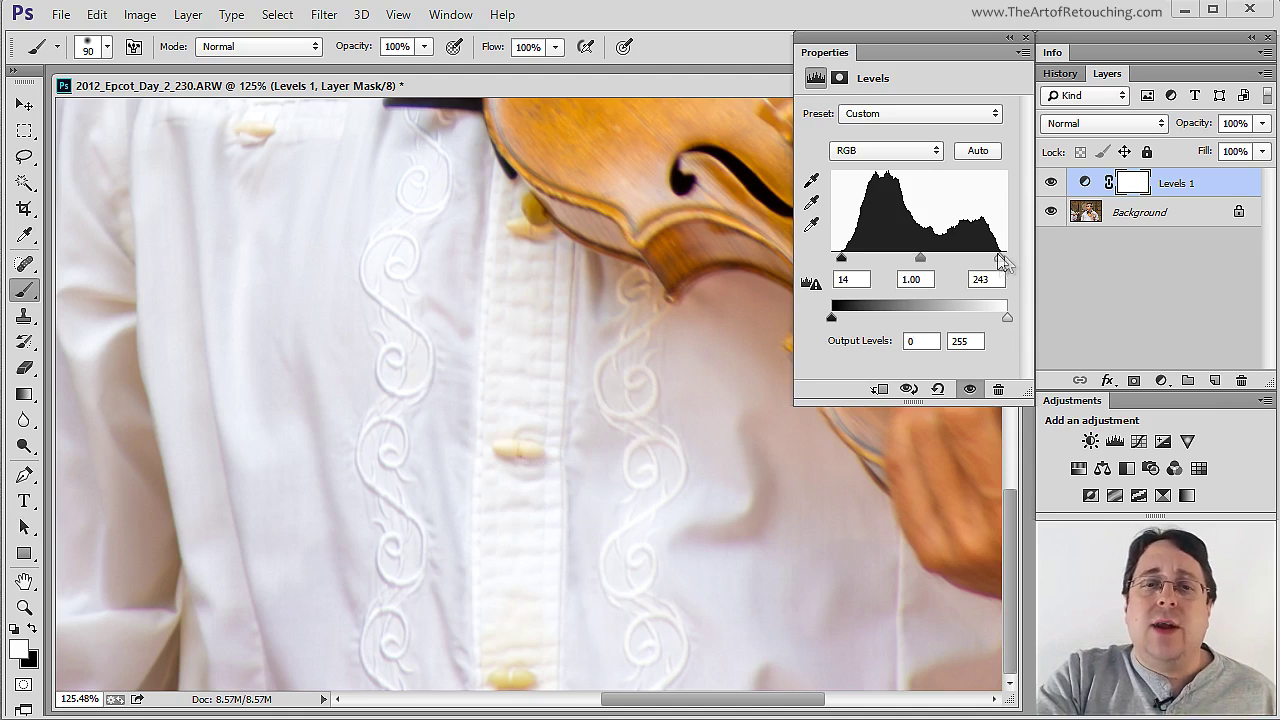
Drag the white input back to 255 to compare the highlights.
drag(999, 258, 1025, 268)
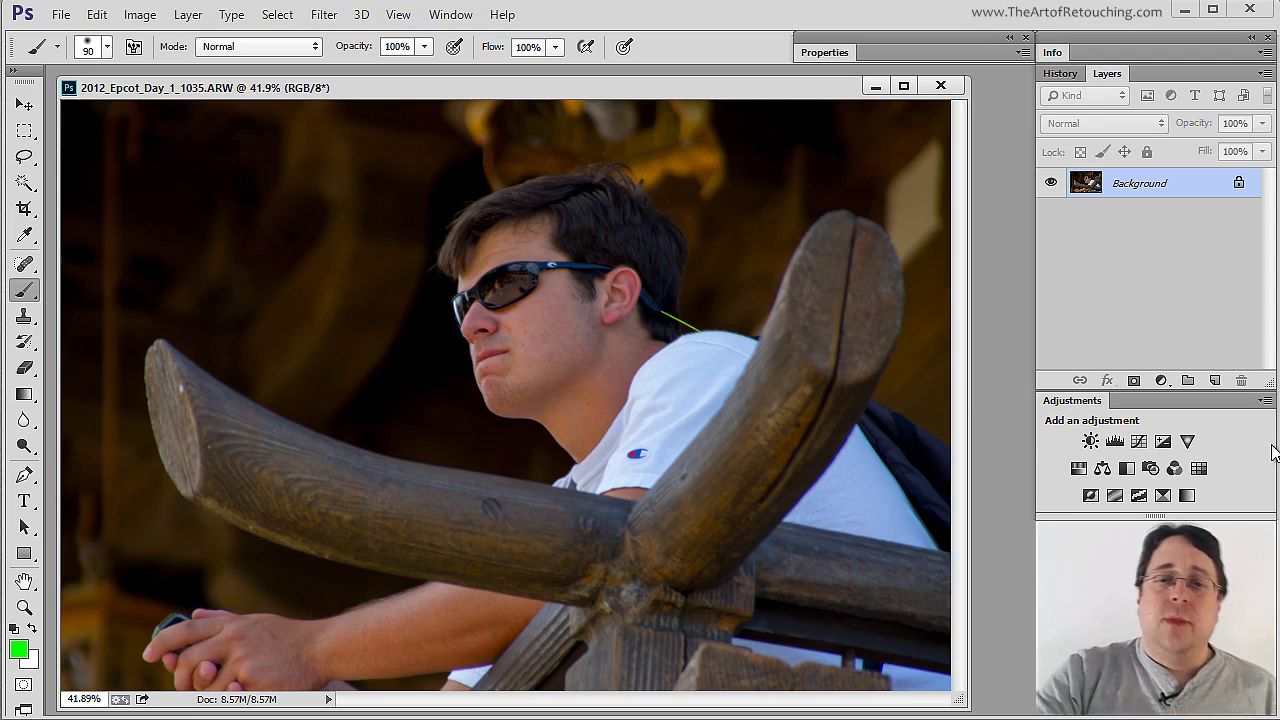
Add a Levels layer to the railing photo with midtones 1.44 and black input 9.
click(1115, 441)
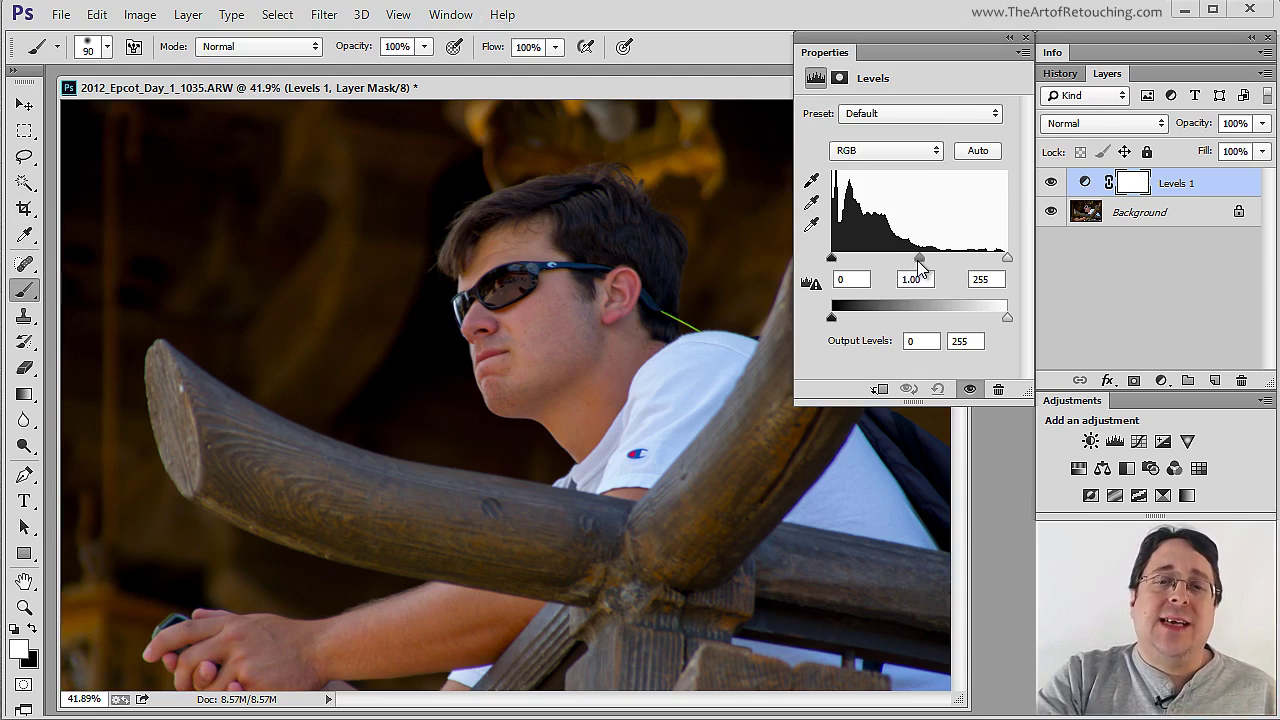
mouse_move(920, 259)
mouse_down()
mouse_move(867, 268)
mouse_move(920, 265)
mouse_move(898, 271)
mouse_up()
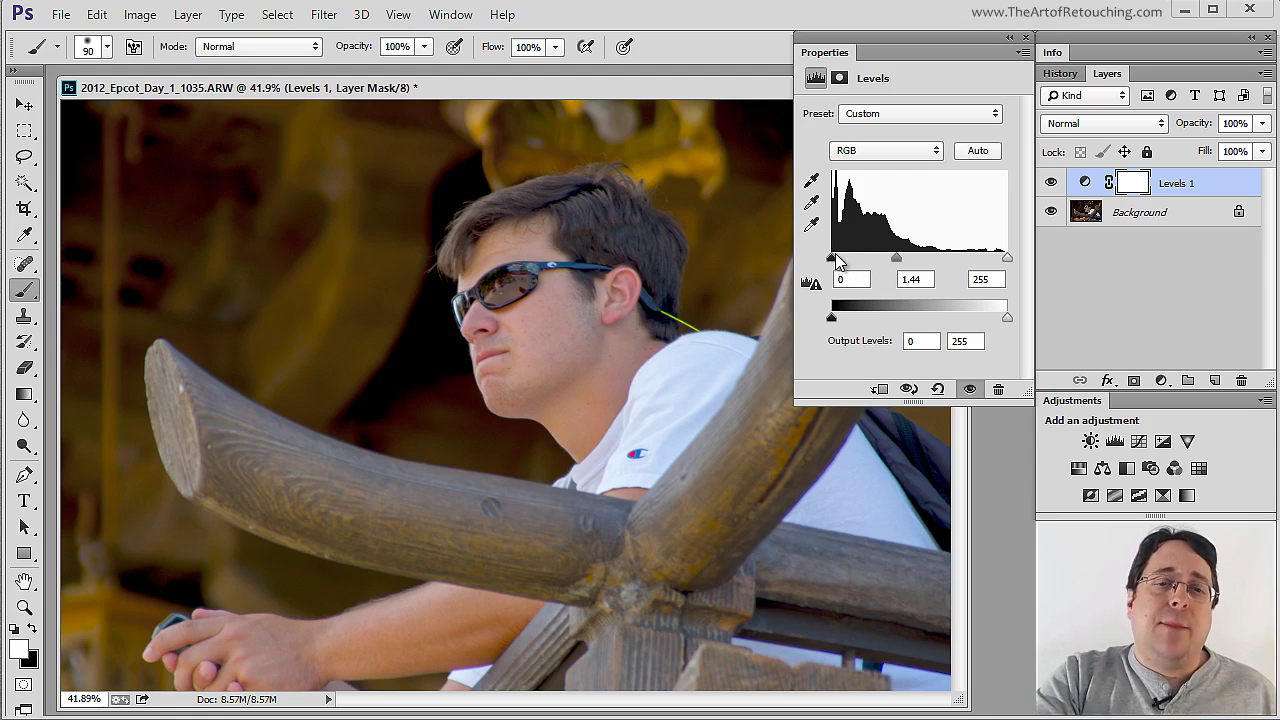
drag(831, 257, 838, 255)
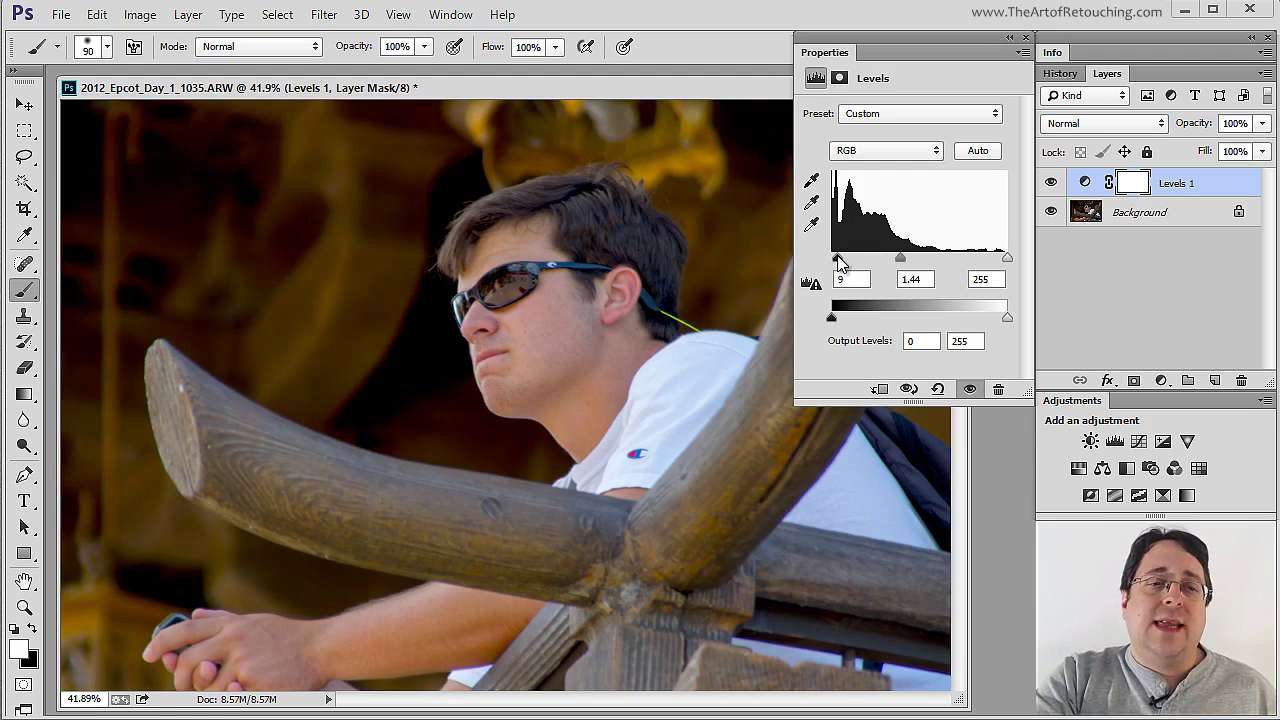